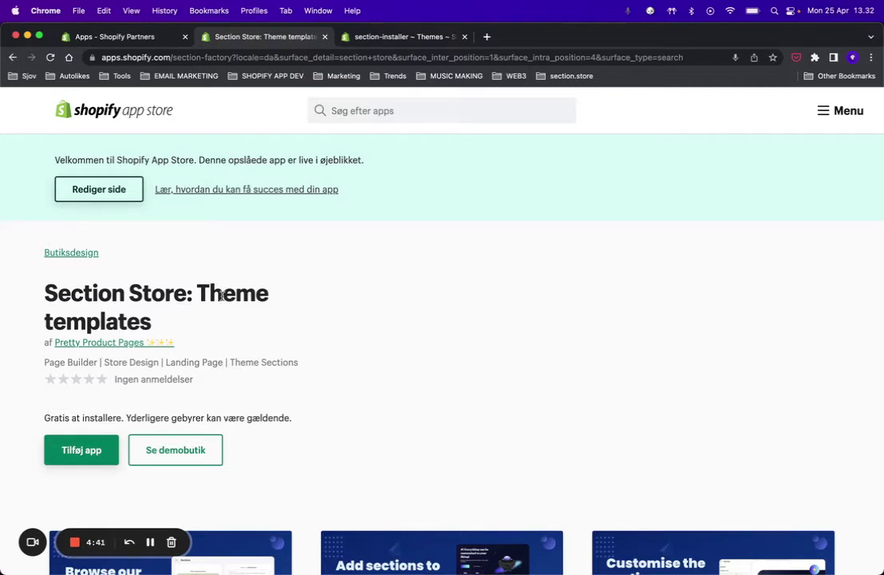
# Step: Install Section Store and open the free Feature #1 section's detail page from Sections
pyautogui.click(92, 451)
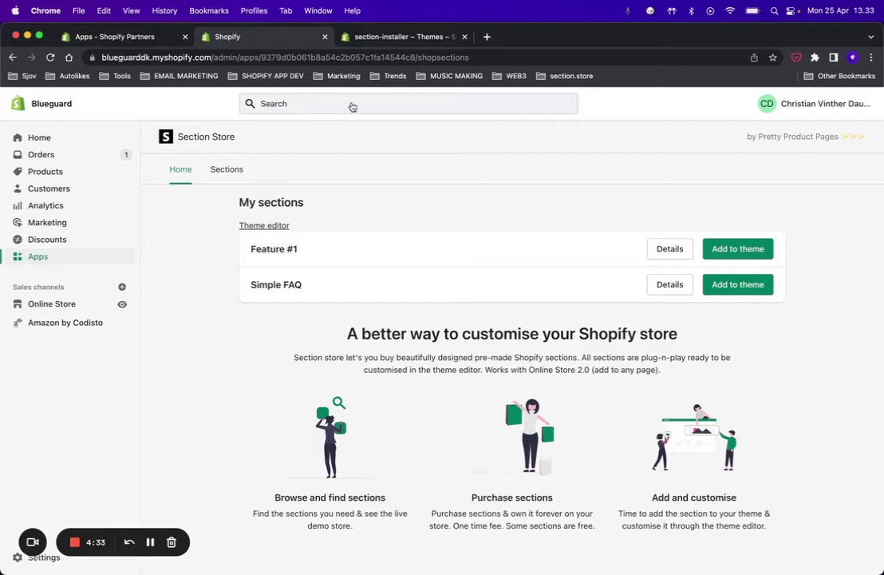
pyautogui.click(227, 170)
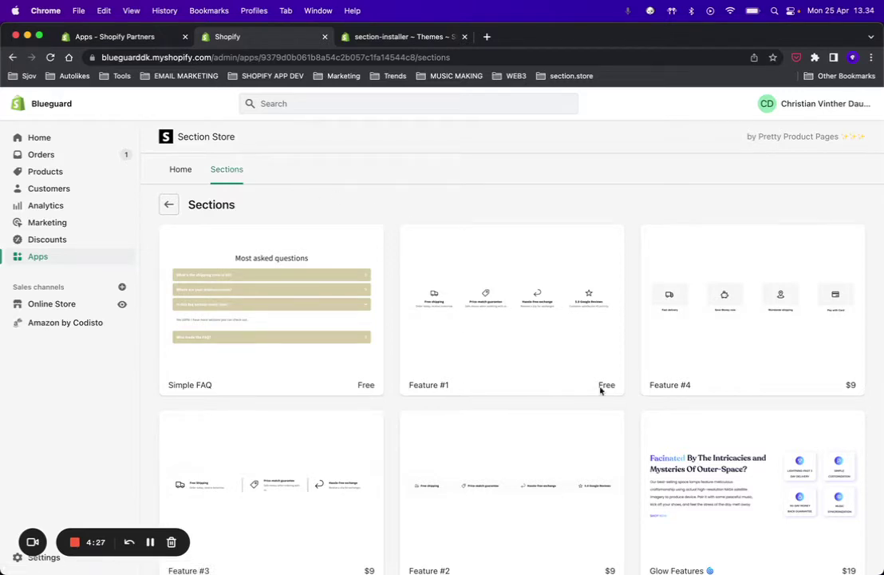
pyautogui.click(501, 283)
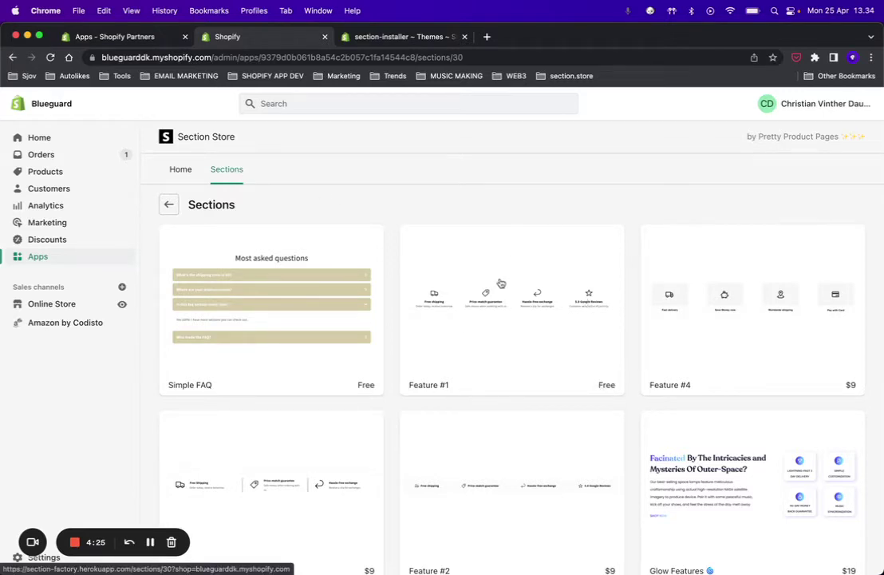
pyautogui.scroll(-1, 710, 193)
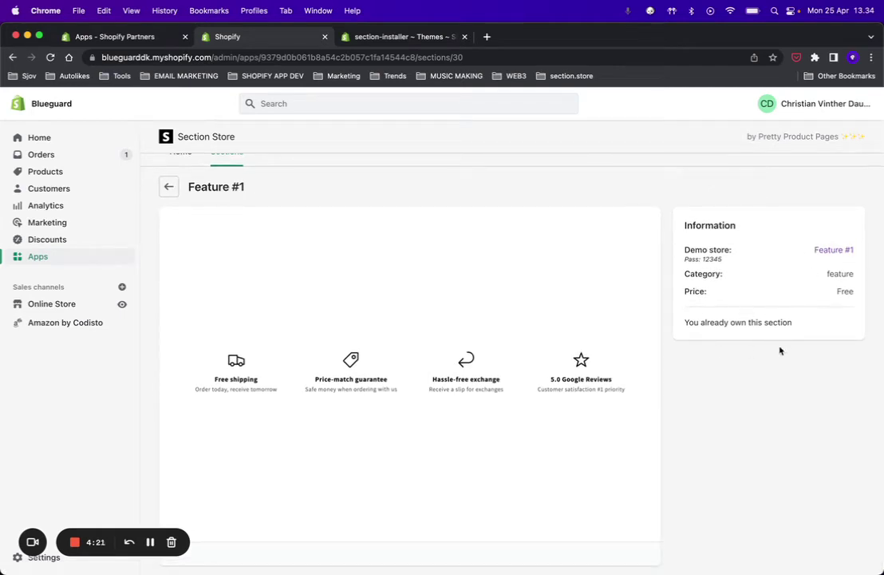
# Step: View Feature #1 on its demo store in a new tab, then return to the admin
pyautogui.click(825, 252)
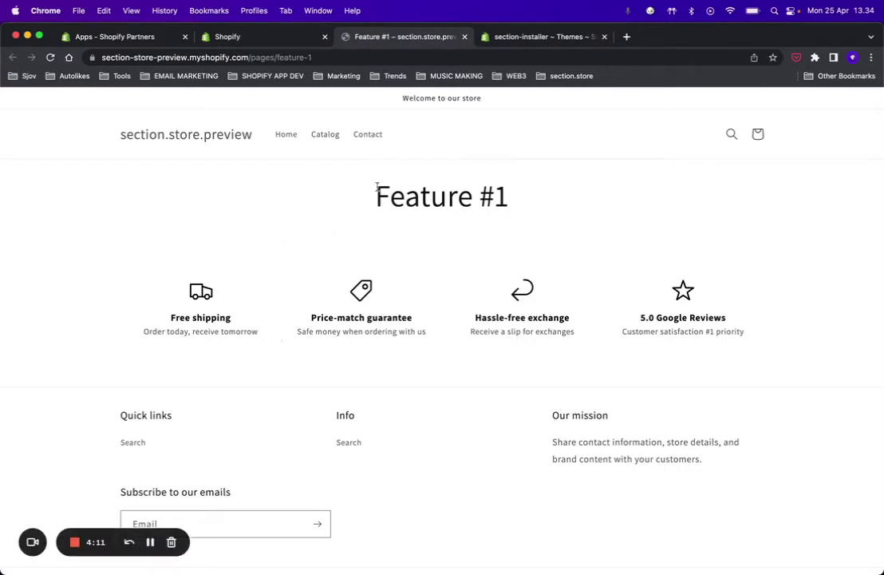
pyautogui.click(288, 36)
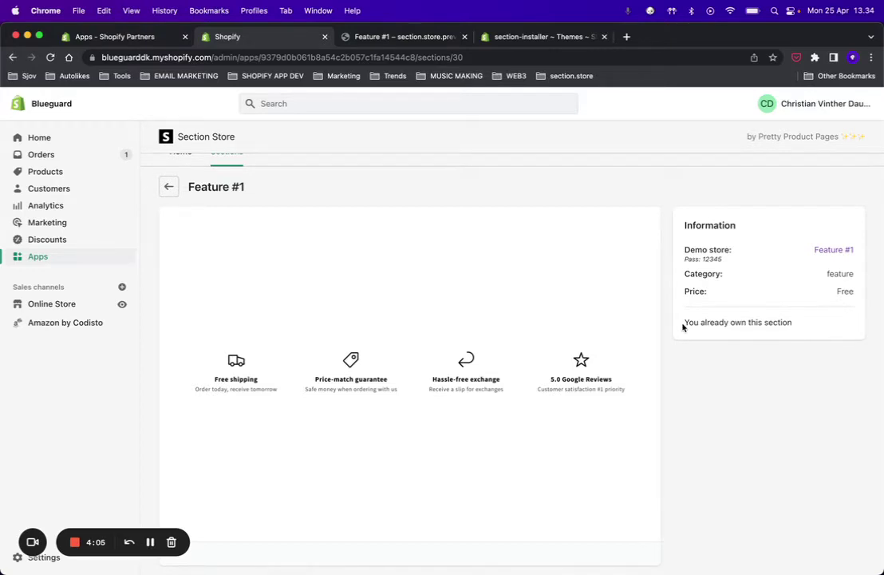
# Step: Go back to the app home and add the owned Feature #1 section to the store theme
pyautogui.moveTo(684, 324); pyautogui.dragTo(797, 326)
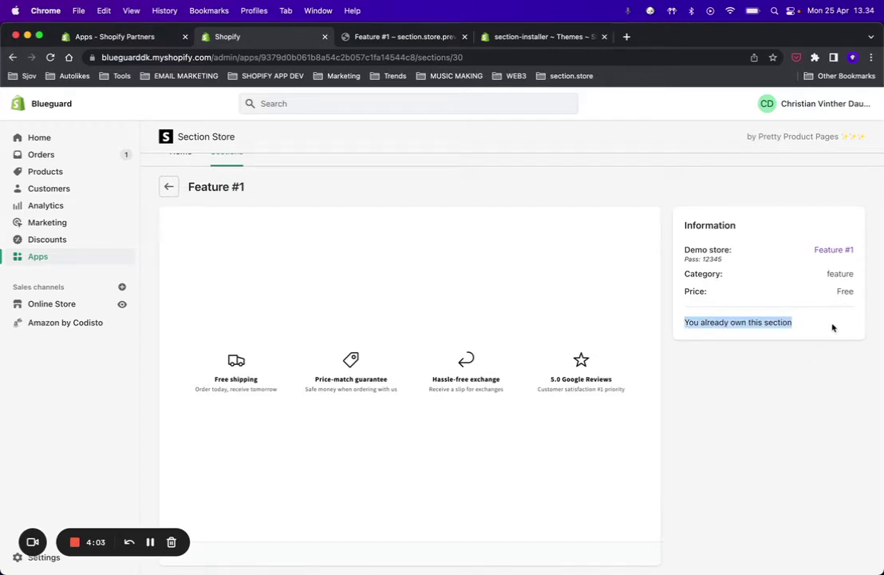
pyautogui.click(832, 326)
pyautogui.scroll(1, 298, 229)
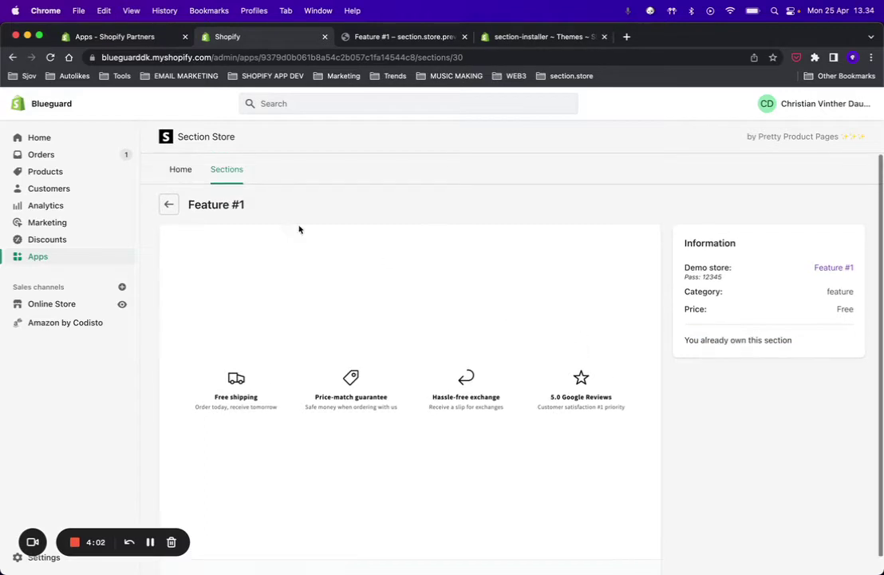
pyautogui.click(190, 177)
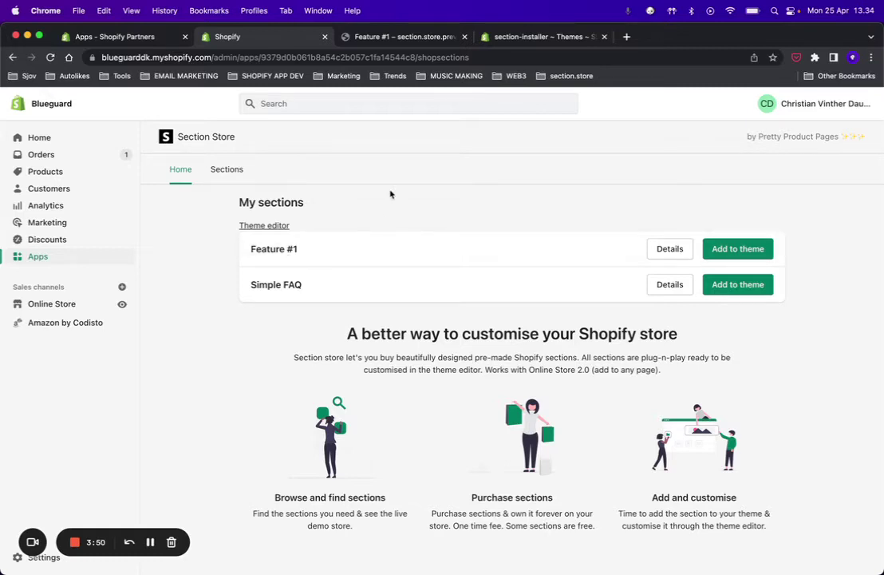
pyautogui.click(733, 251)
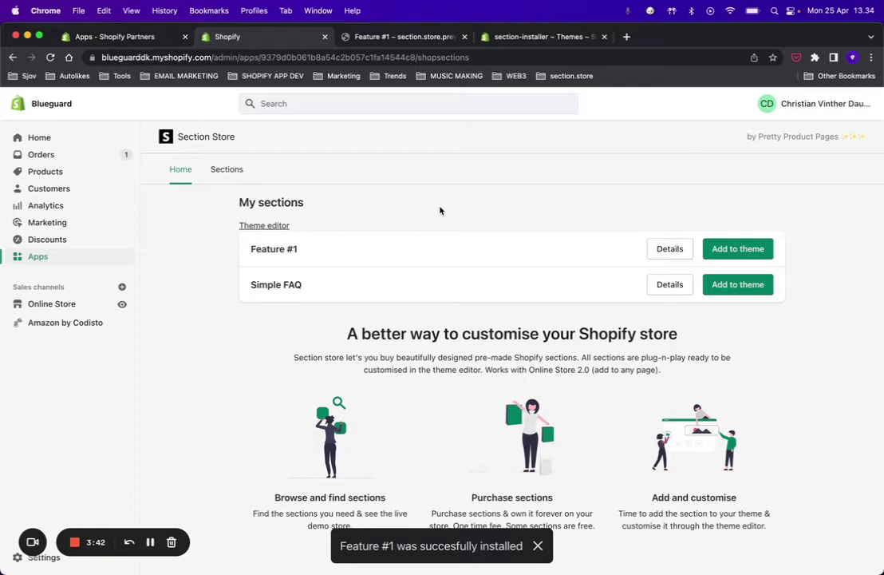
# Step: In the theme editor, add Feature Section #1 to the home page from the expanded section list
pyautogui.click(272, 226)
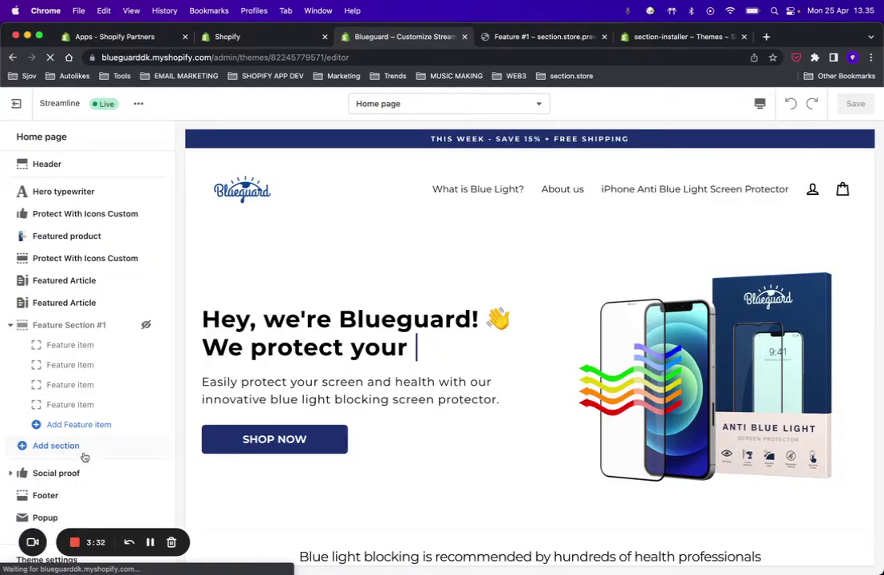
pyautogui.click(73, 451)
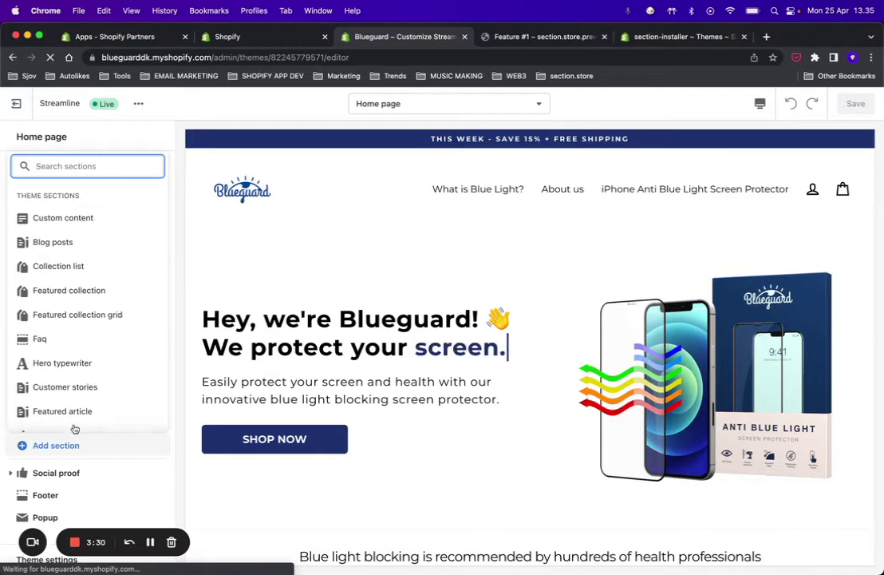
pyautogui.scroll(-2, 79, 339)
pyautogui.click(63, 417)
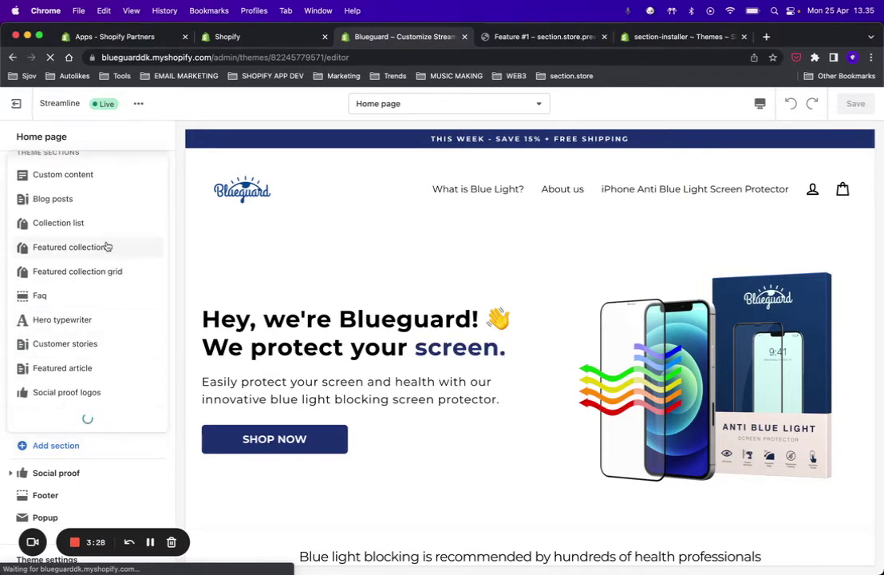
pyautogui.scroll(-6, 107, 247)
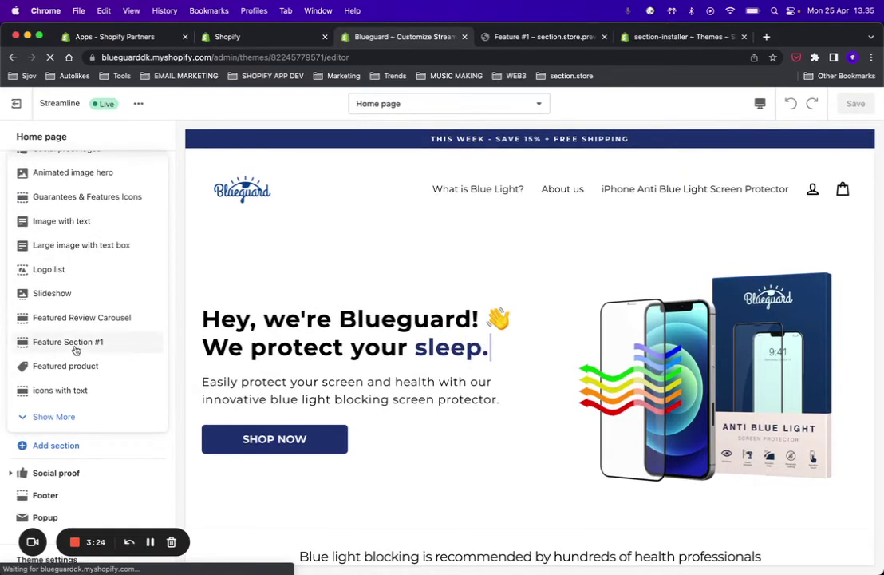
pyautogui.click(81, 342)
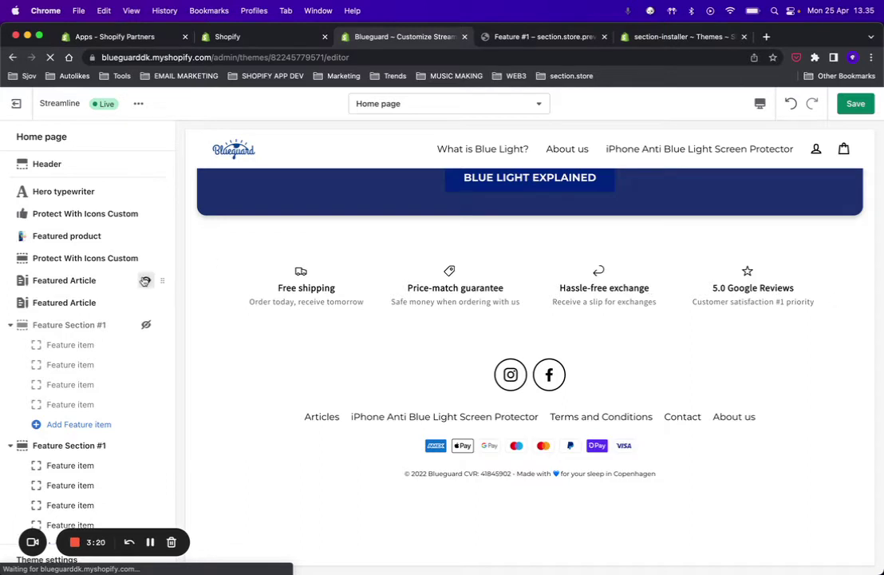
# Step: Drag the new Feature Section #1 up to sit directly under Hero typewriter
pyautogui.scroll(-3, 80, 427)
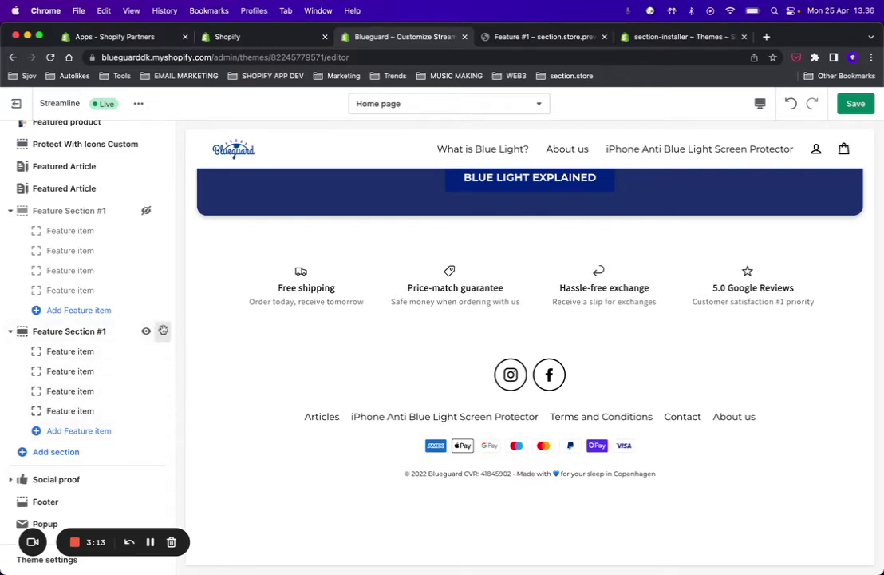
pyautogui.moveTo(162, 331); pyautogui.dragTo(169, 209)
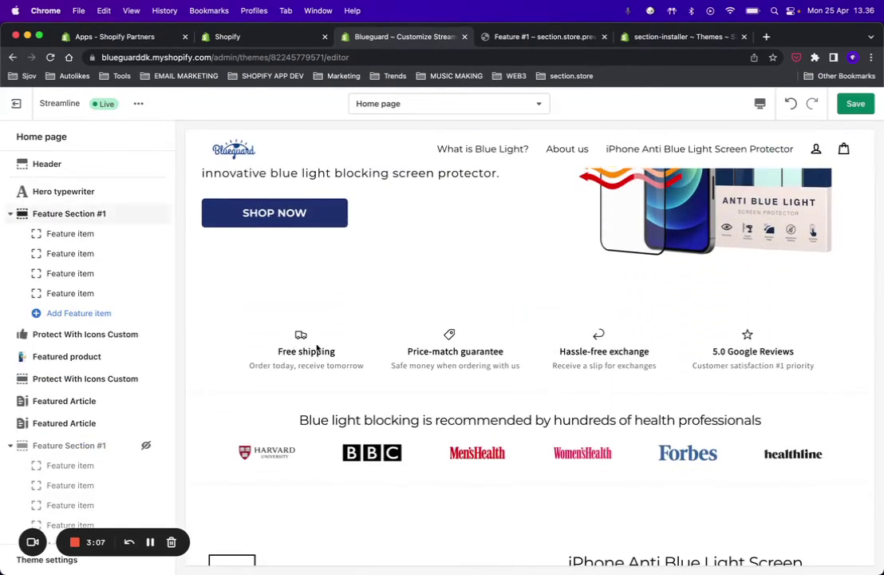
# Step: Open the new section's settings and try a light pink FFE4E4 background
pyautogui.click(71, 214)
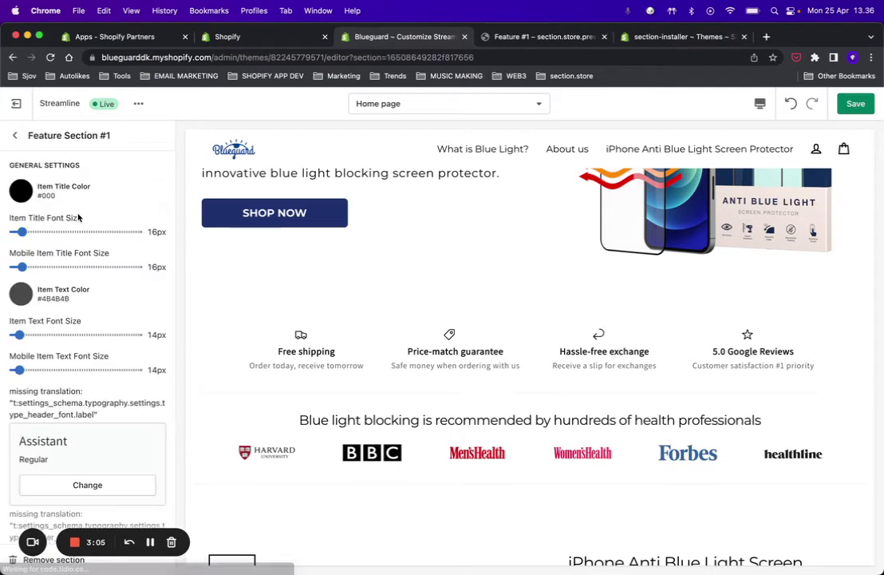
pyautogui.scroll(-3, 72, 244)
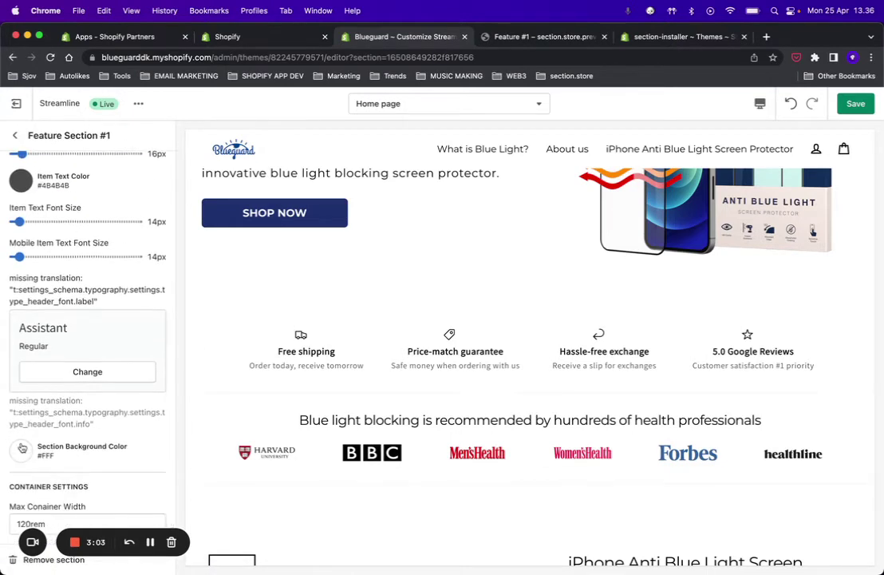
pyautogui.click(21, 453)
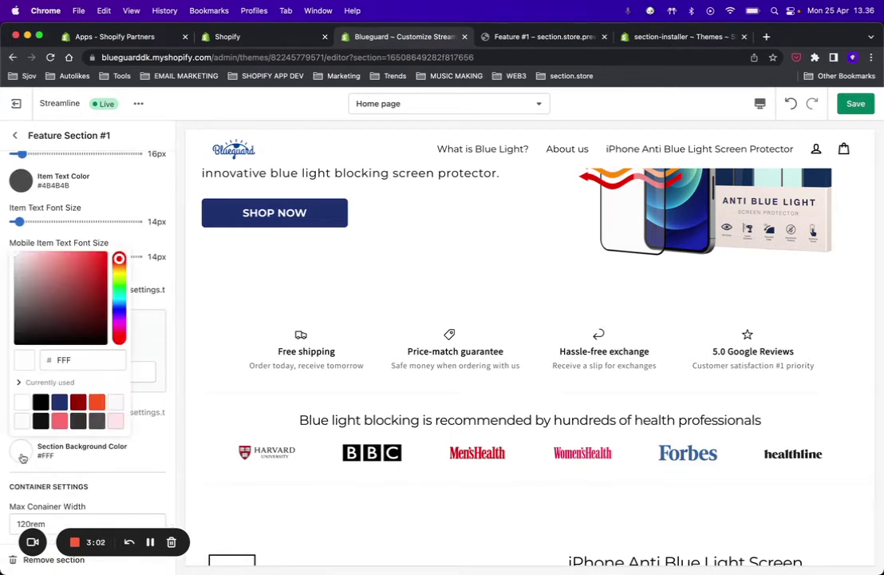
pyautogui.click(116, 420)
pyautogui.scroll(-3, 296, 369)
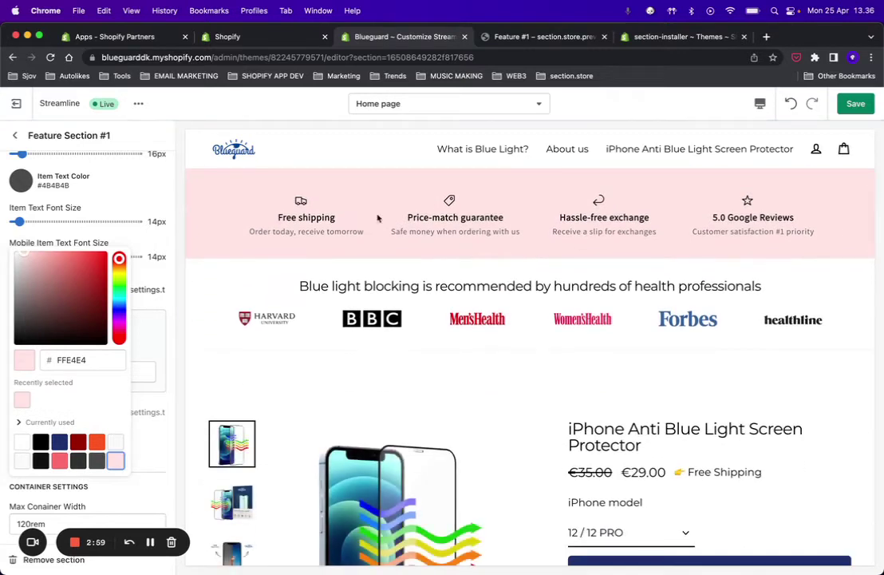
pyautogui.click(112, 194)
pyautogui.scroll(3, 112, 194)
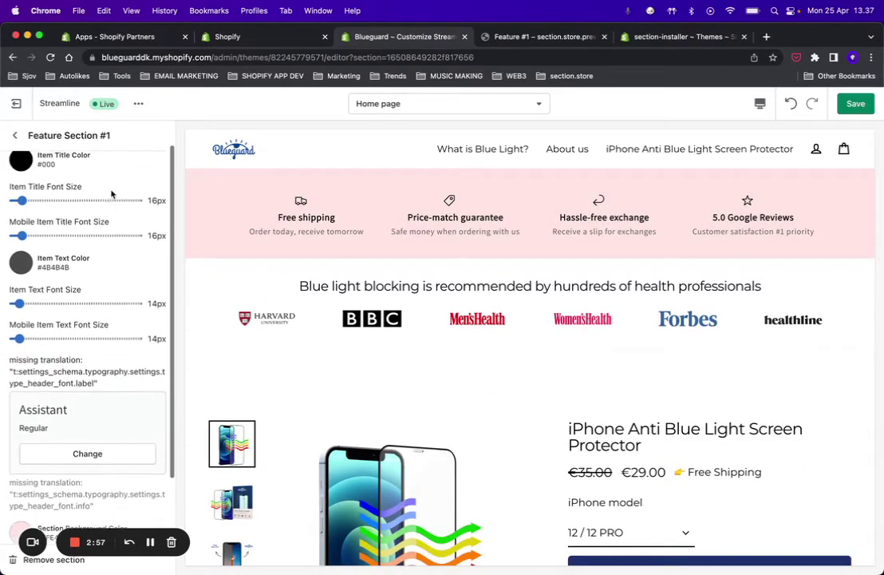
# Step: Adjust the item title size to 20px, then settle on 18px
pyautogui.moveTo(22, 232); pyautogui.dragTo(26, 231)
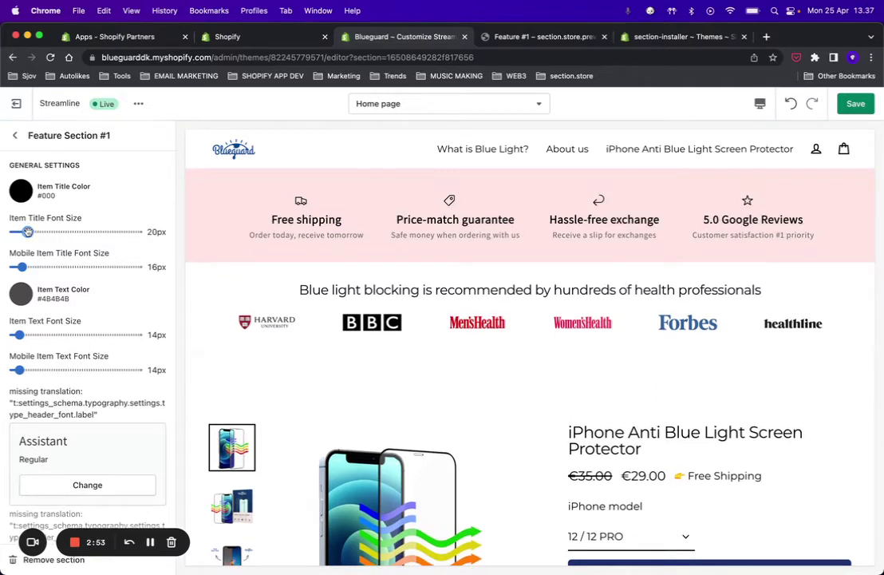
pyautogui.moveTo(27, 231); pyautogui.dragTo(25, 231)
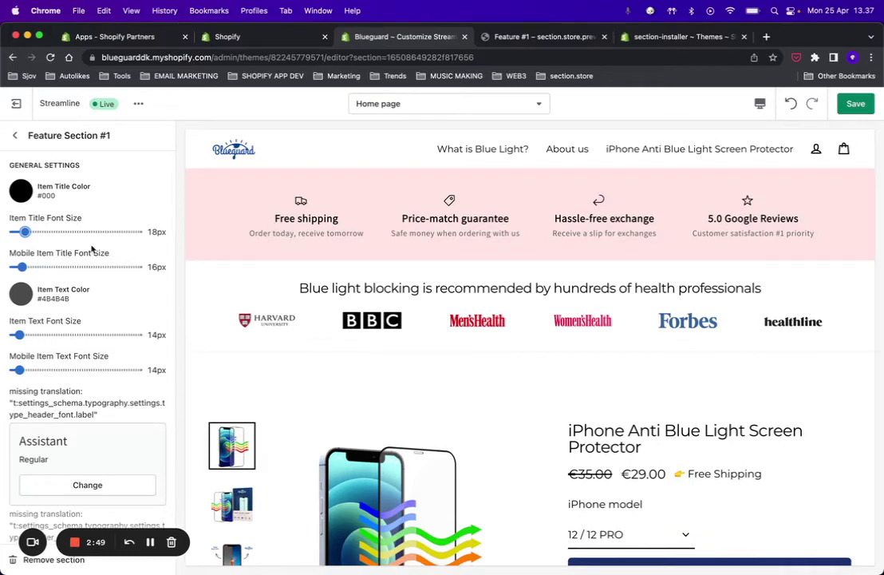
pyautogui.scroll(-3, 92, 250)
pyautogui.scroll(4, 383, 287)
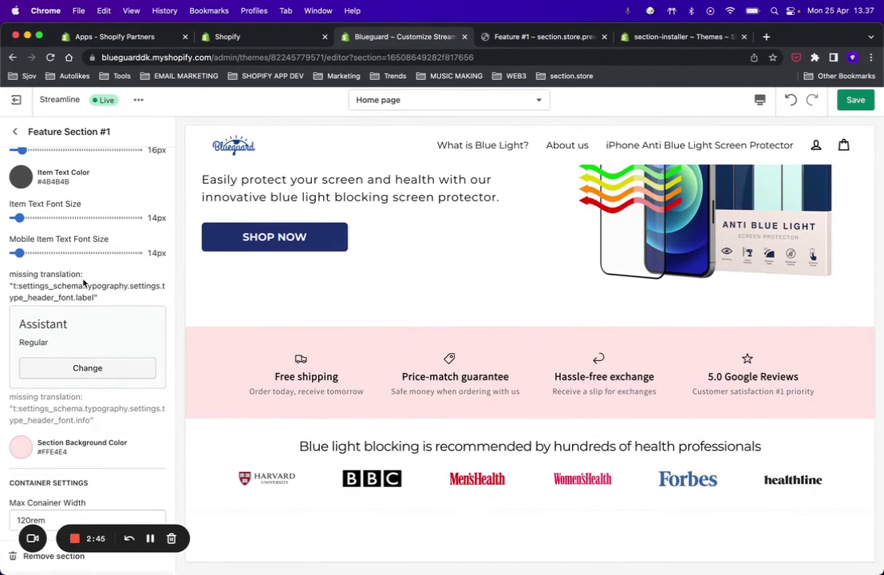
# Step: Change the section background from pink to light blue #CCE6FF in the colour picker
pyautogui.click(23, 452)
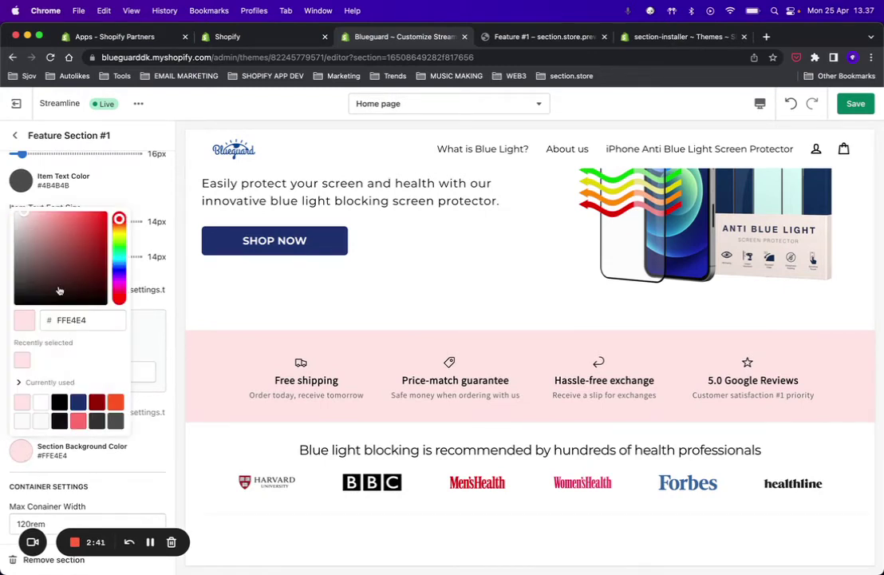
pyautogui.click(117, 264)
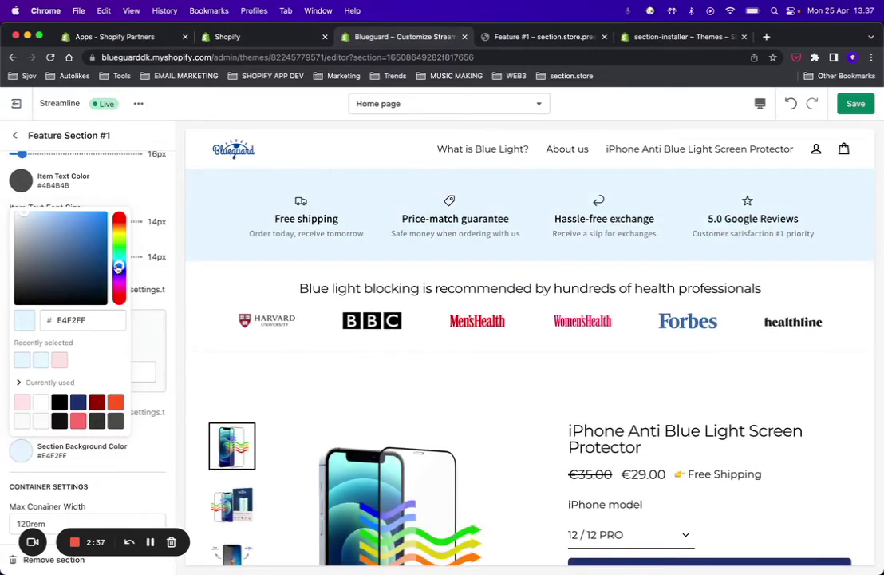
pyautogui.moveTo(61, 218); pyautogui.dragTo(32, 213)
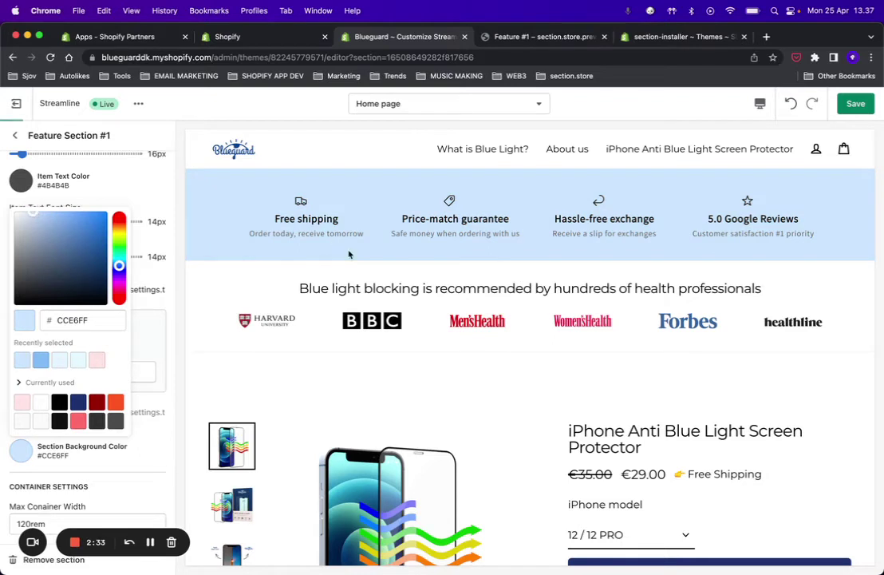
pyautogui.scroll(3, 337, 292)
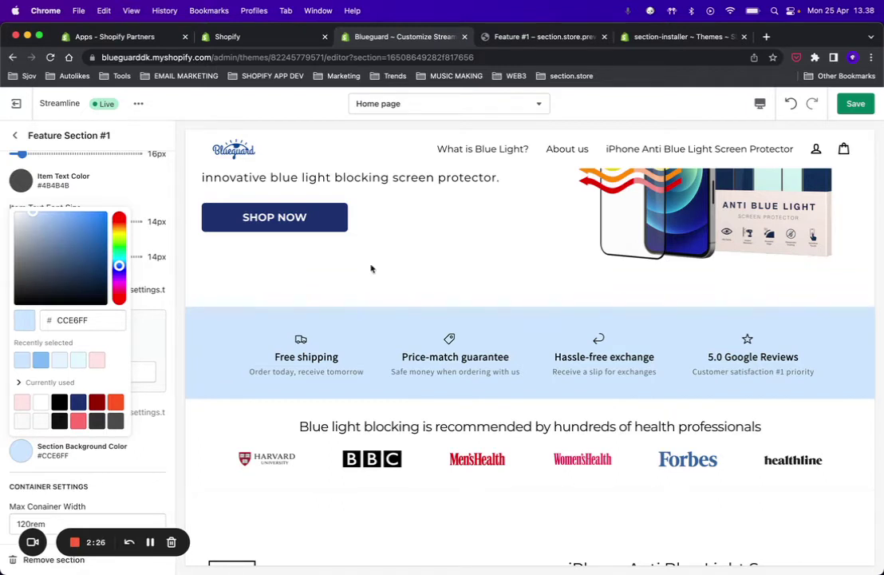
# Step: Save the theme, then load getblueguard.com in a new tab and scroll to the features bar
pyautogui.click(854, 105)
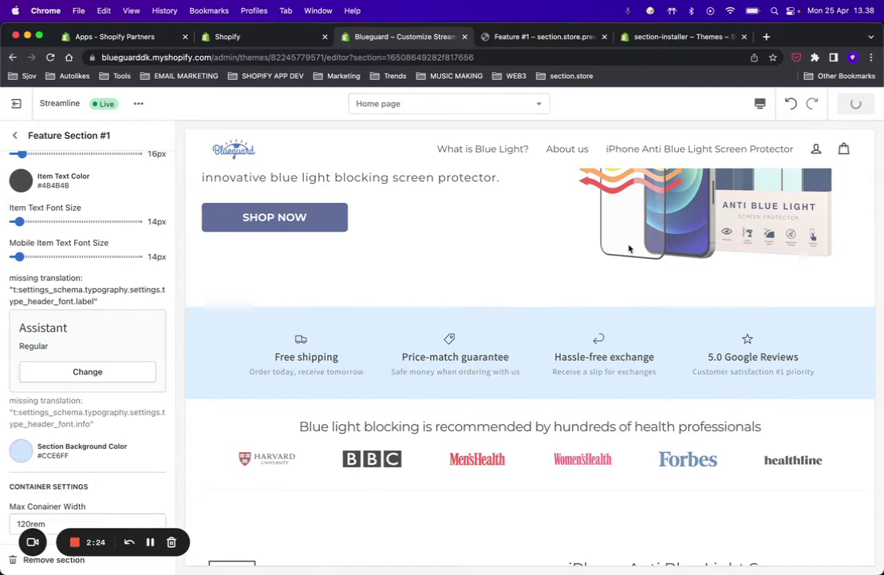
pyautogui.press('super+t')
pyautogui.write('get')
pyautogui.press('Return')
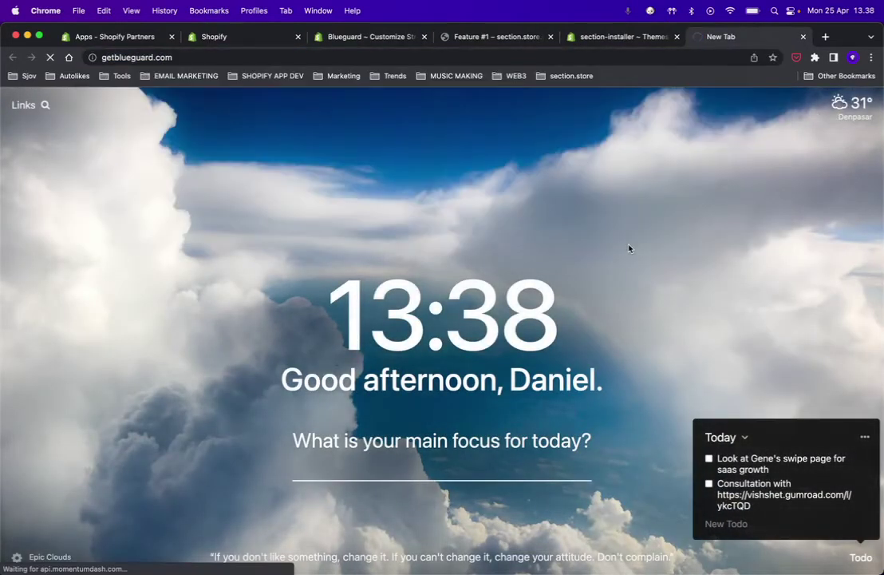
pyautogui.scroll(-5, 580, 213)
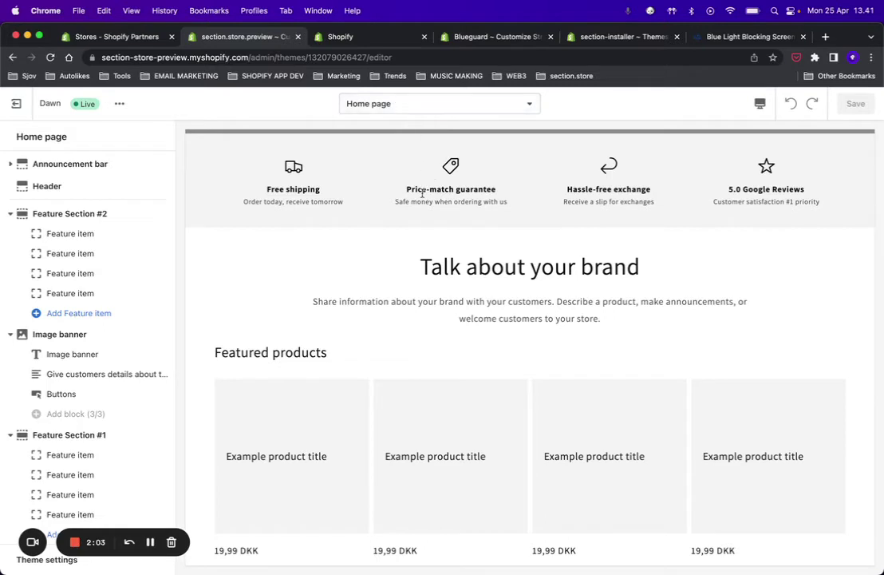
# Step: Switch the editor to the Cart template and add Feature Section #1 by searching 'feature'
pyautogui.click(468, 109)
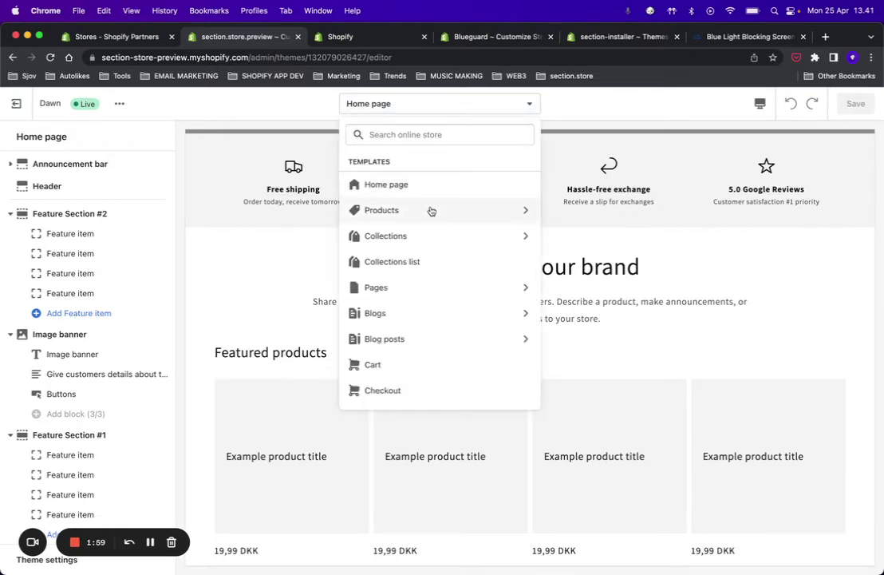
pyautogui.scroll(-1, 431, 211)
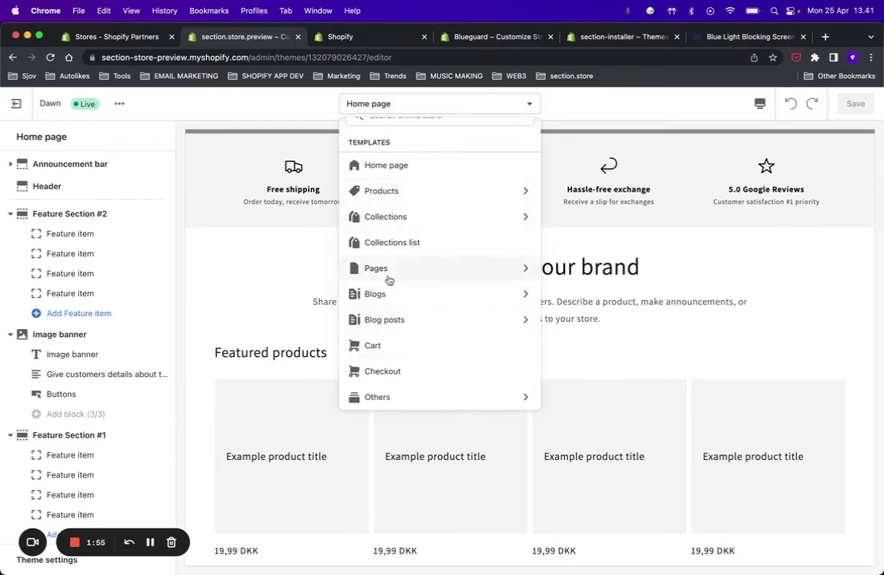
pyautogui.click(374, 345)
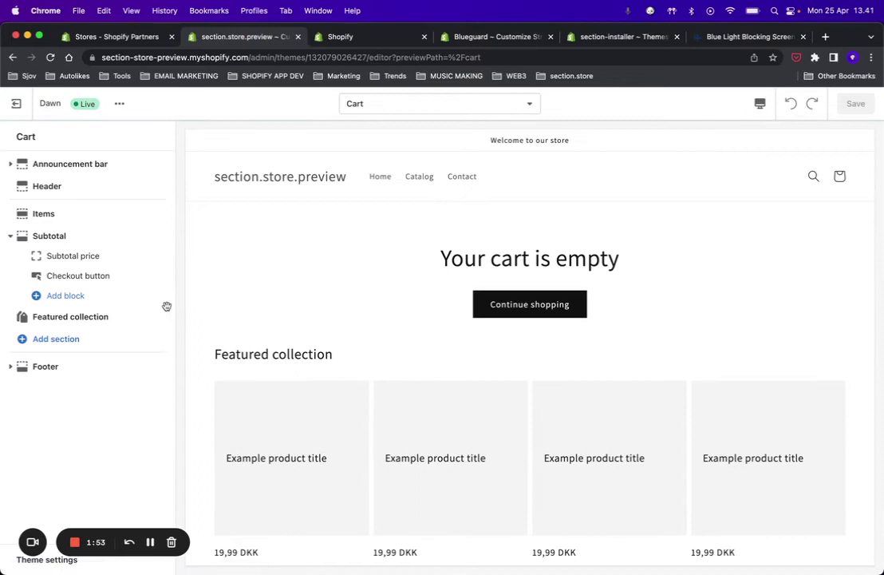
pyautogui.click(58, 340)
pyautogui.write('feature')
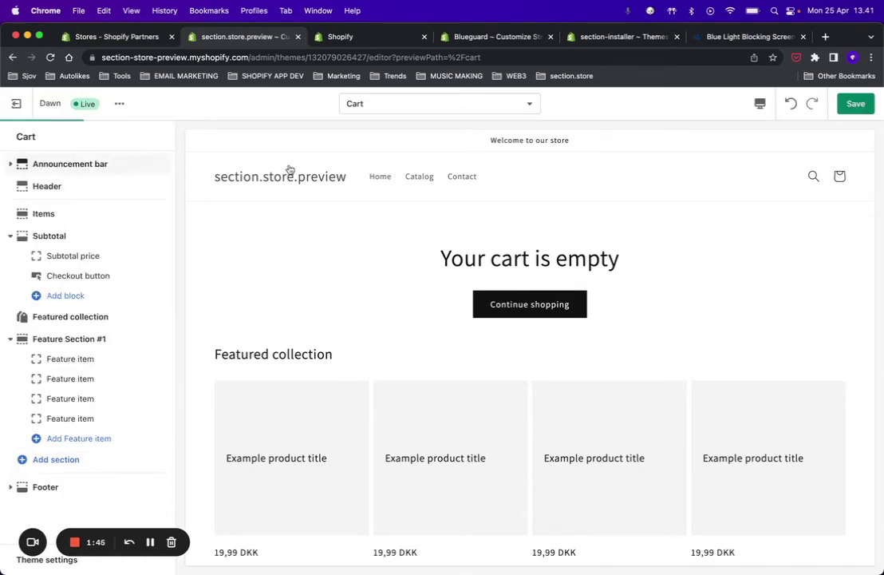
pyautogui.scroll(-5, 315, 176)
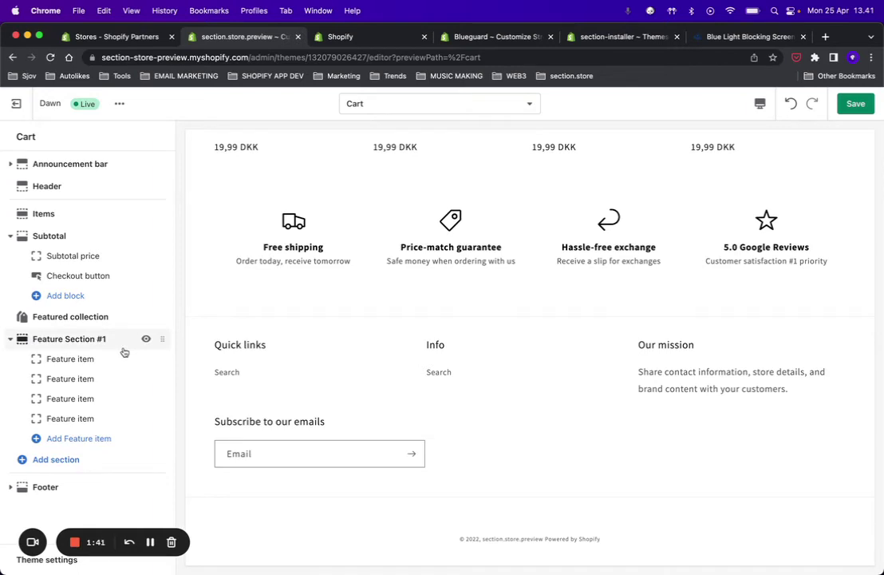
pyautogui.scroll(1, 301, 301)
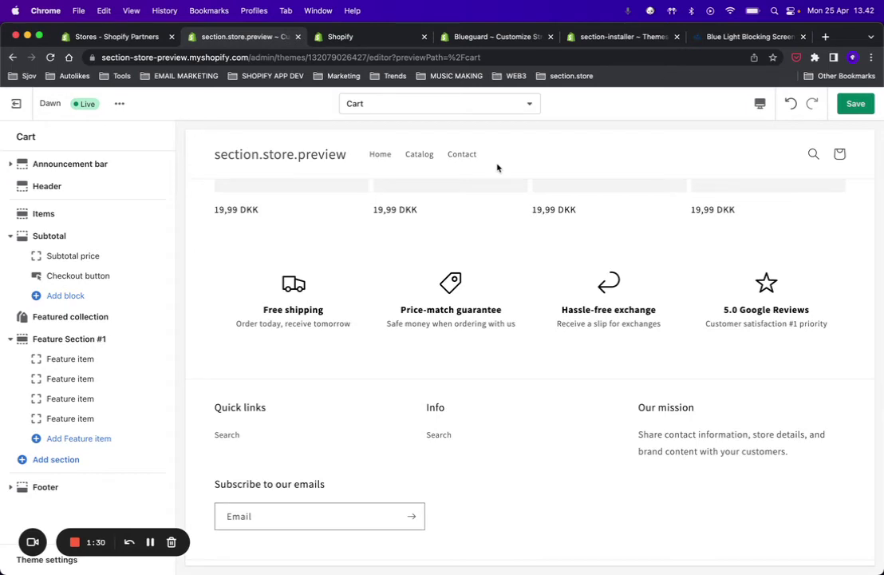
# Step: Return the editor preview to the home page and scroll through its sections
pyautogui.click(326, 157)
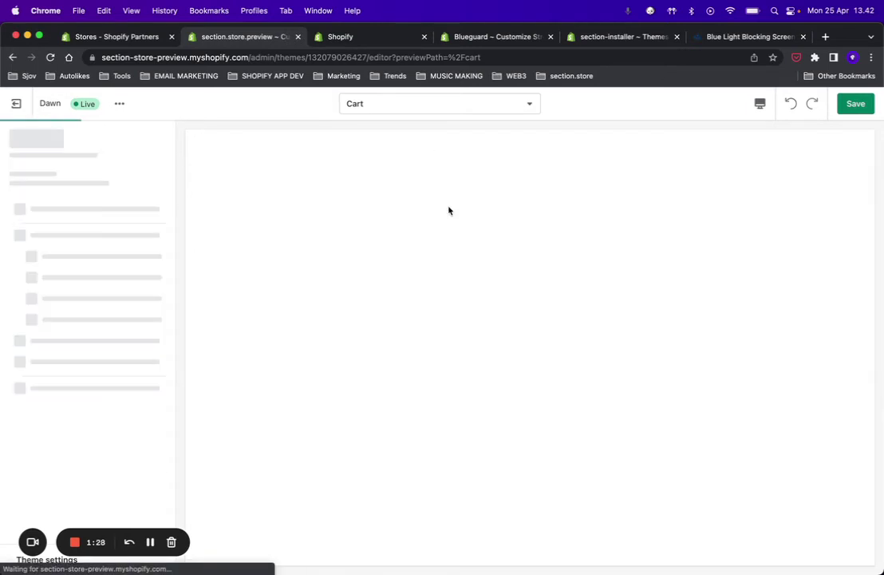
pyautogui.scroll(-10, 538, 242)
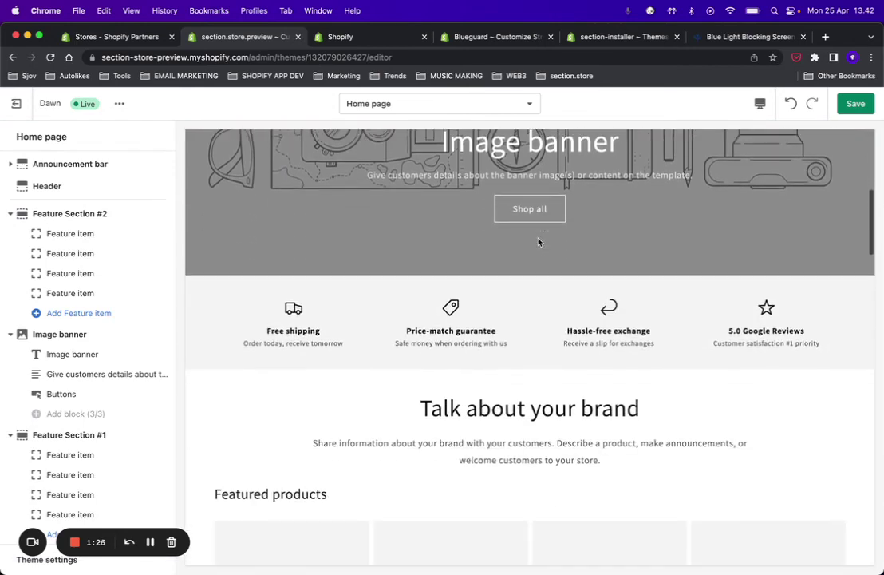
pyautogui.scroll(-5, 539, 242)
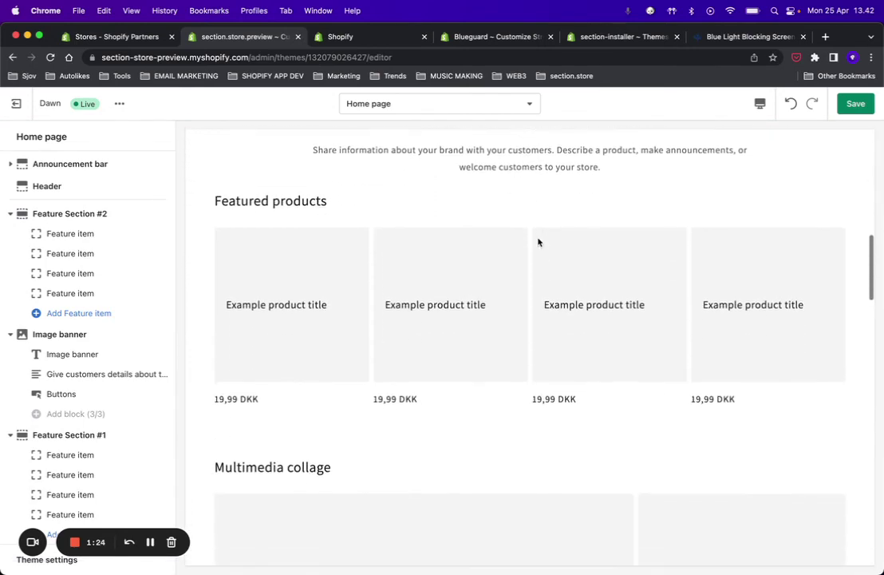
pyautogui.scroll(-8, 538, 242)
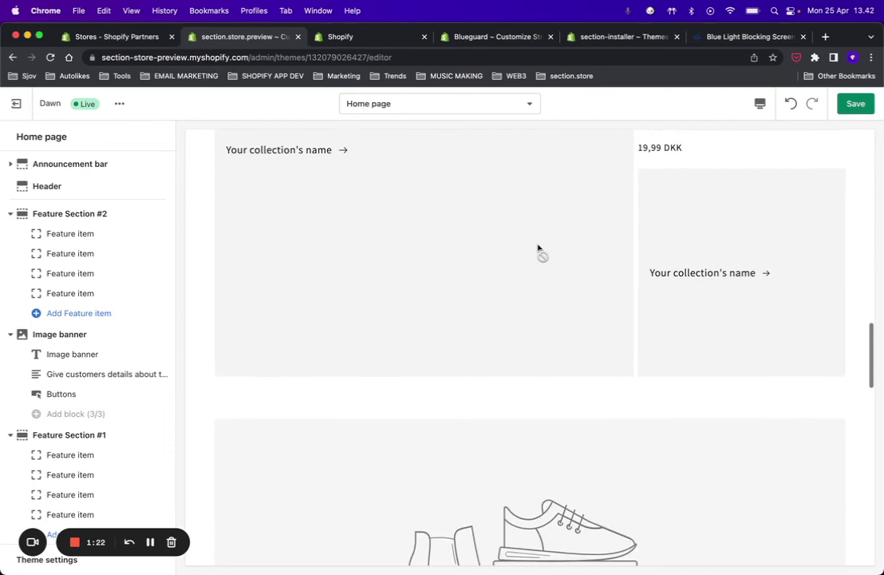
pyautogui.scroll(-10, 539, 248)
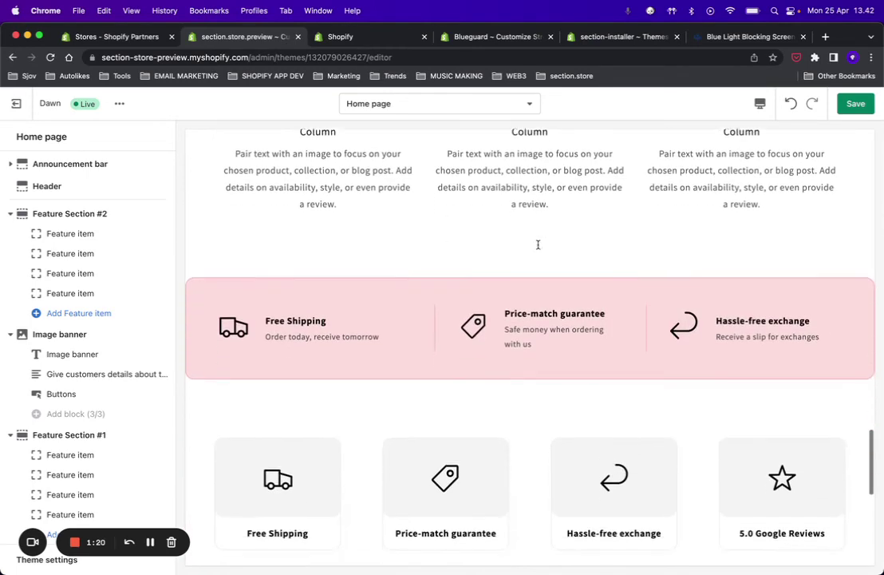
pyautogui.scroll(-2, 538, 244)
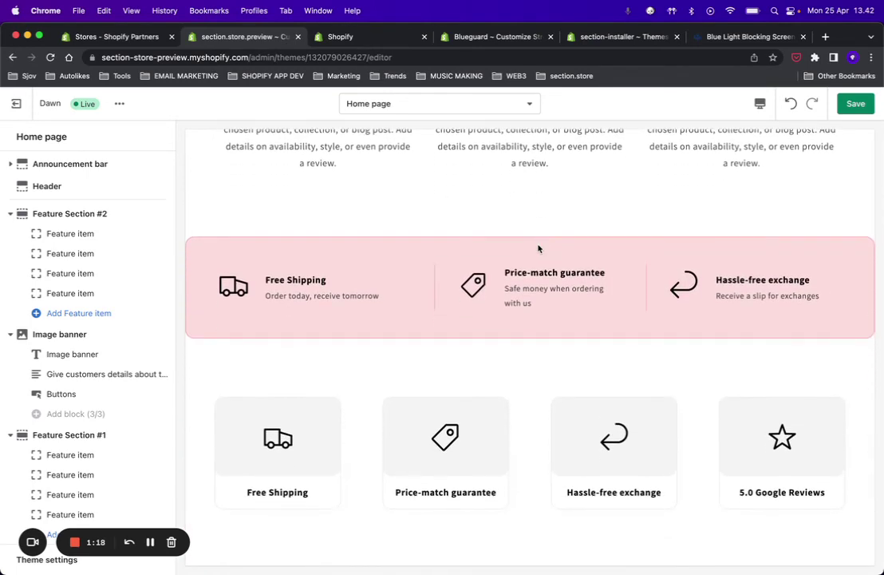
pyautogui.scroll(-4, 264, 232)
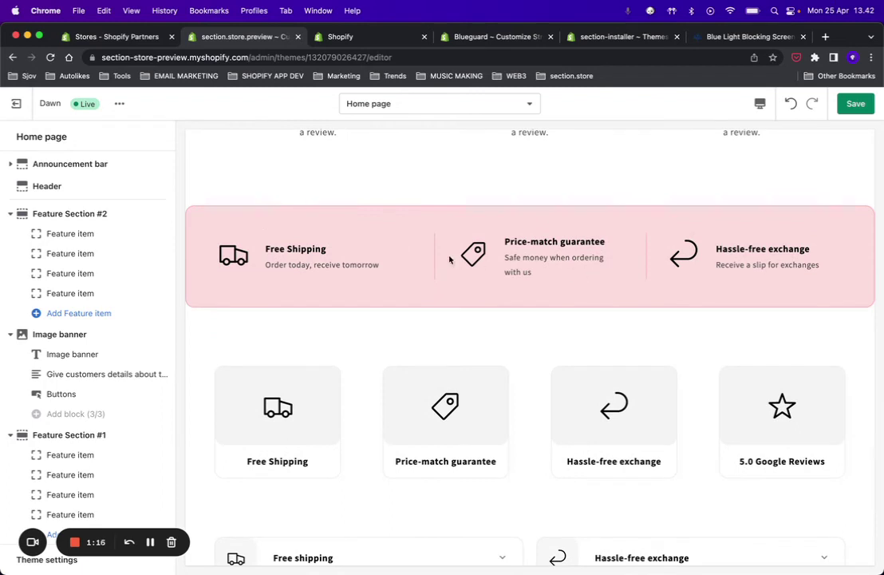
pyautogui.scroll(-3, 449, 259)
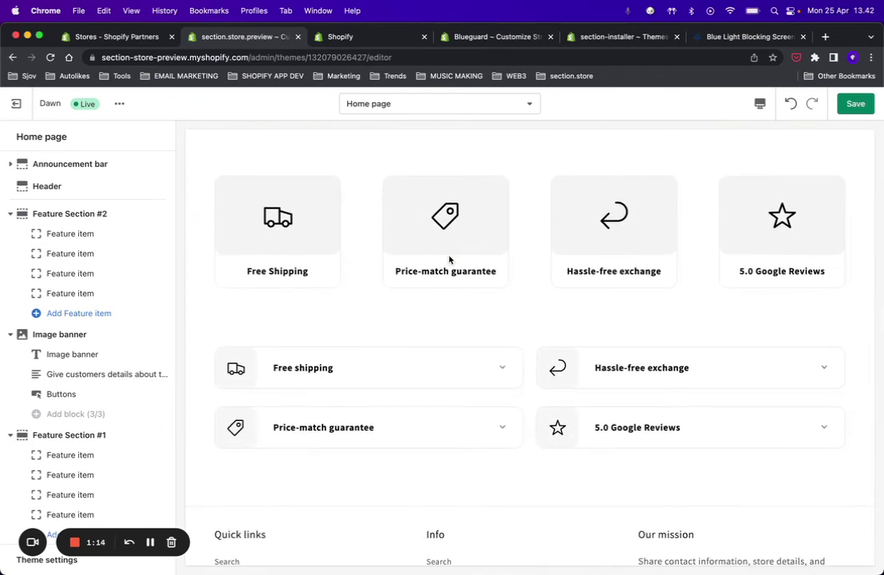
pyautogui.scroll(1, 450, 259)
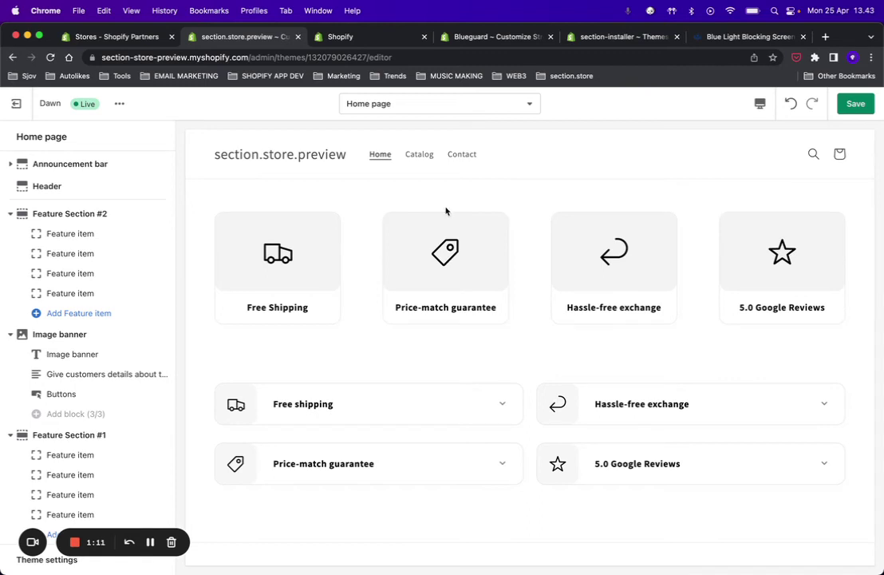
# Step: Toggle the Free shipping accordion in the demo store editor, then return to the Sections catalogue
pyautogui.click(383, 37)
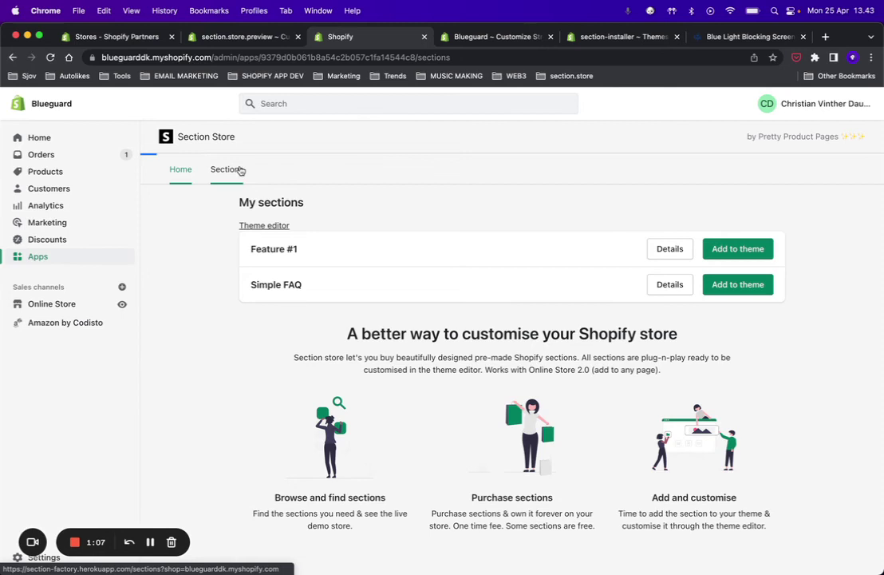
pyautogui.click(239, 37)
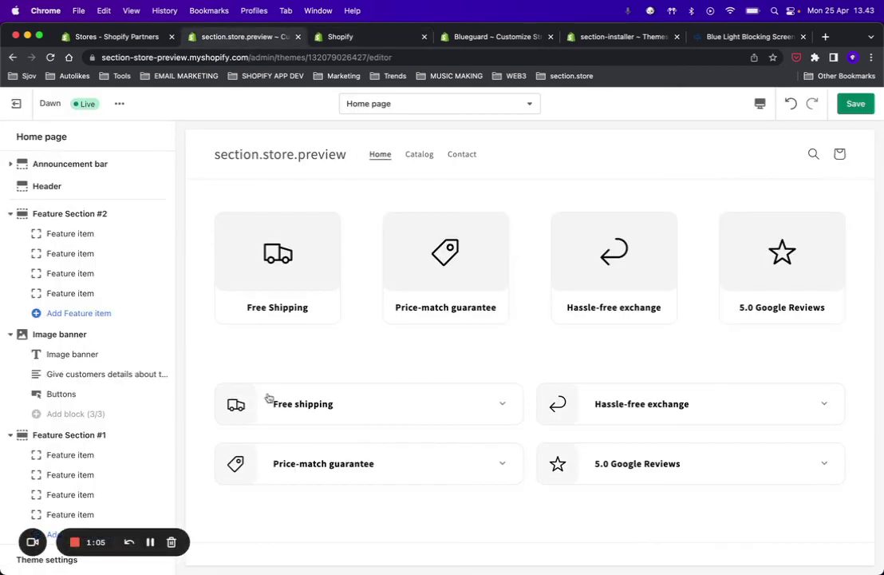
pyautogui.click(493, 407)
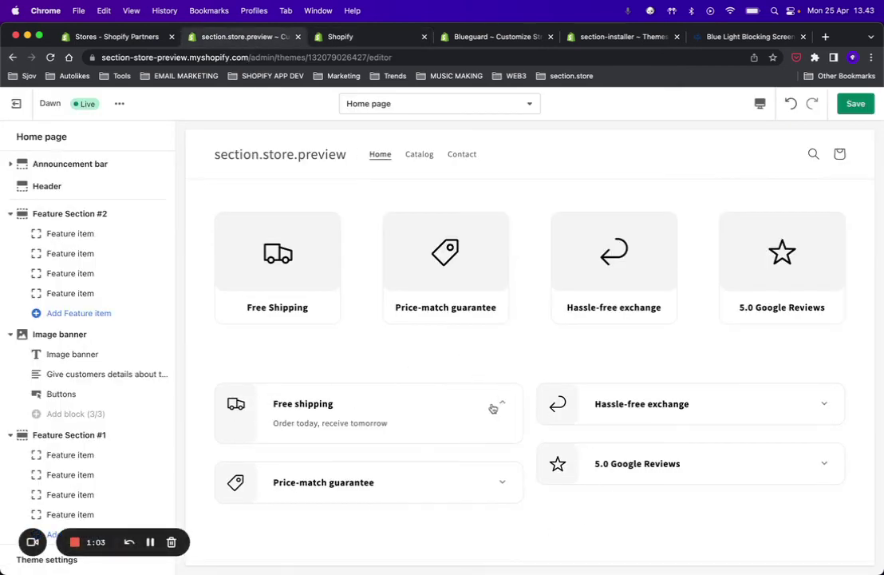
pyautogui.click(499, 405)
pyautogui.click(502, 408)
pyautogui.click(336, 36)
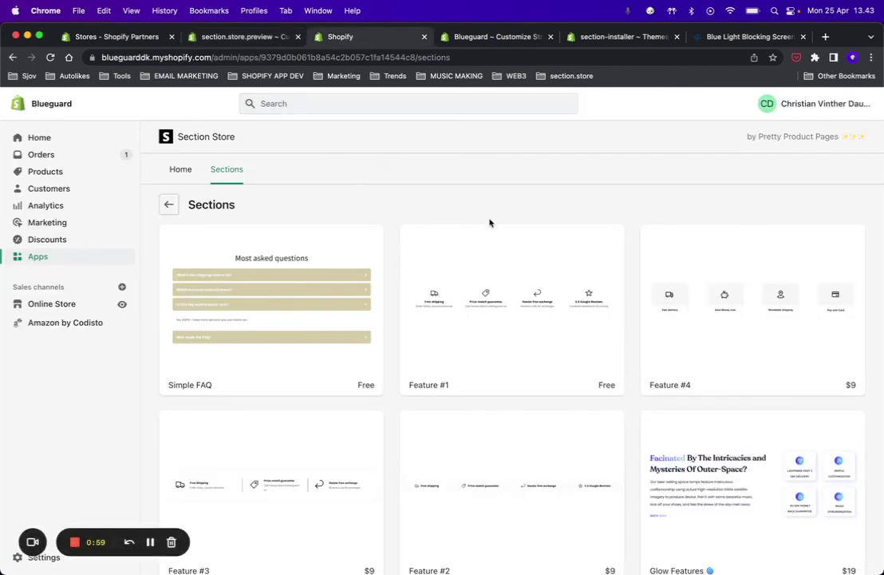
# Step: Scroll the Sections grid and open the $19 Feature #5 detail page
pyautogui.scroll(-10, 490, 223)
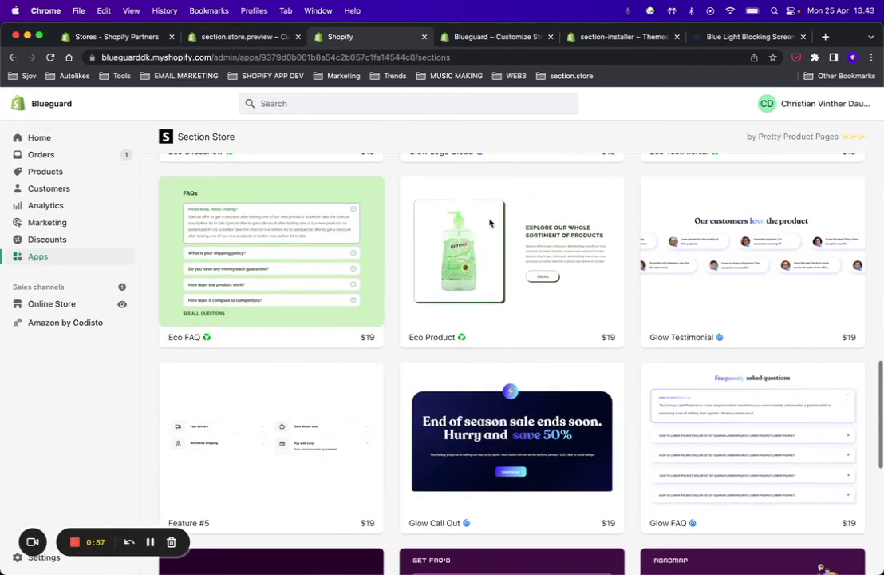
pyautogui.scroll(-3, 490, 223)
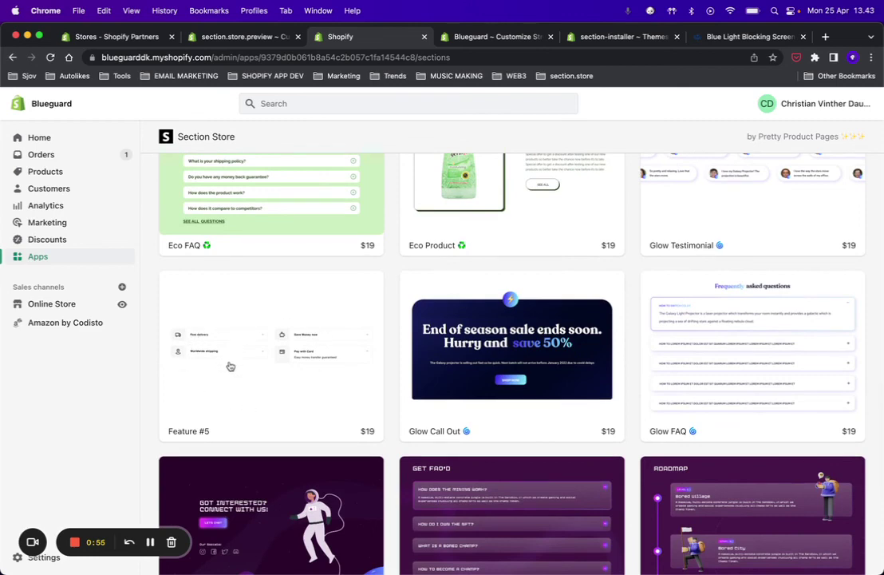
pyautogui.click(239, 289)
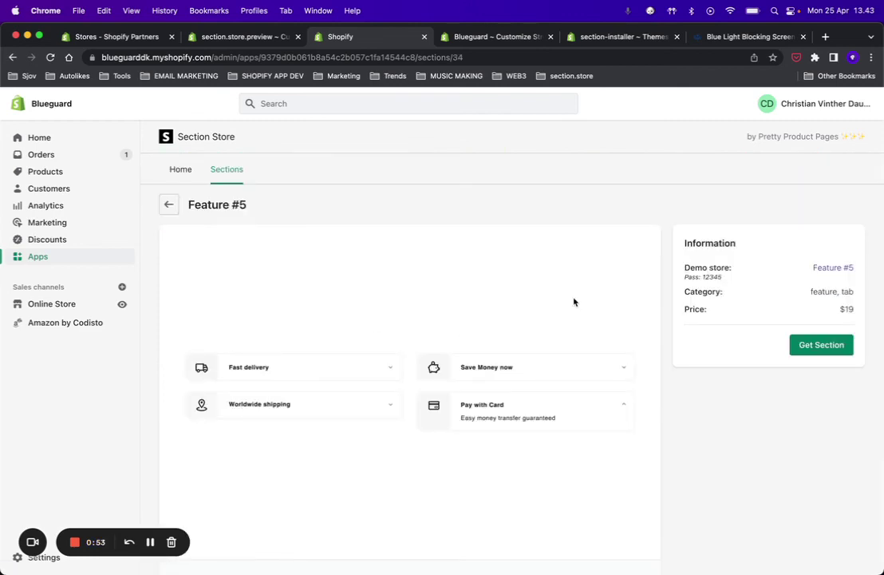